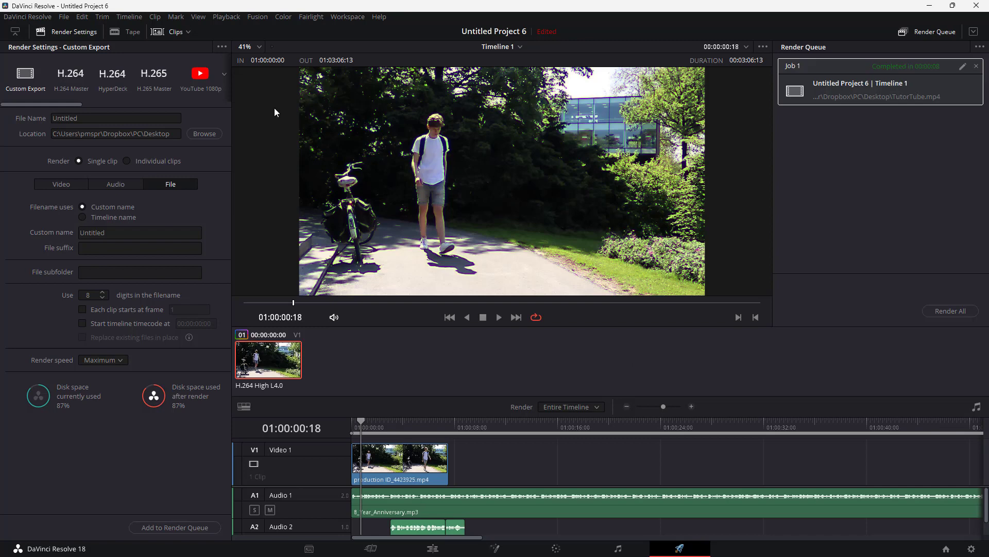
Choose the YouTube 1080p render preset and enter the upload description "This is an example project upload."
drag(27, 106, 94, 109)
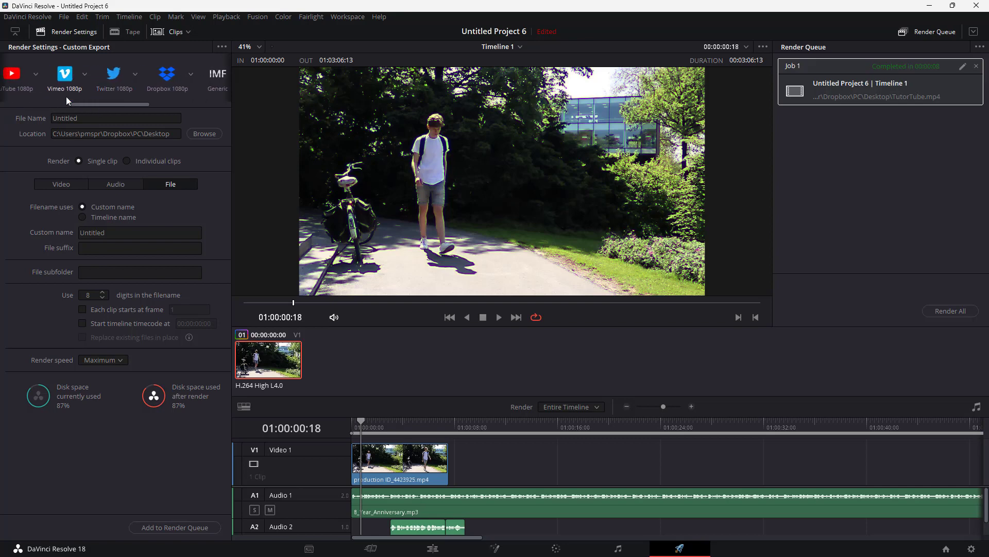
drag(137, 103, 112, 105)
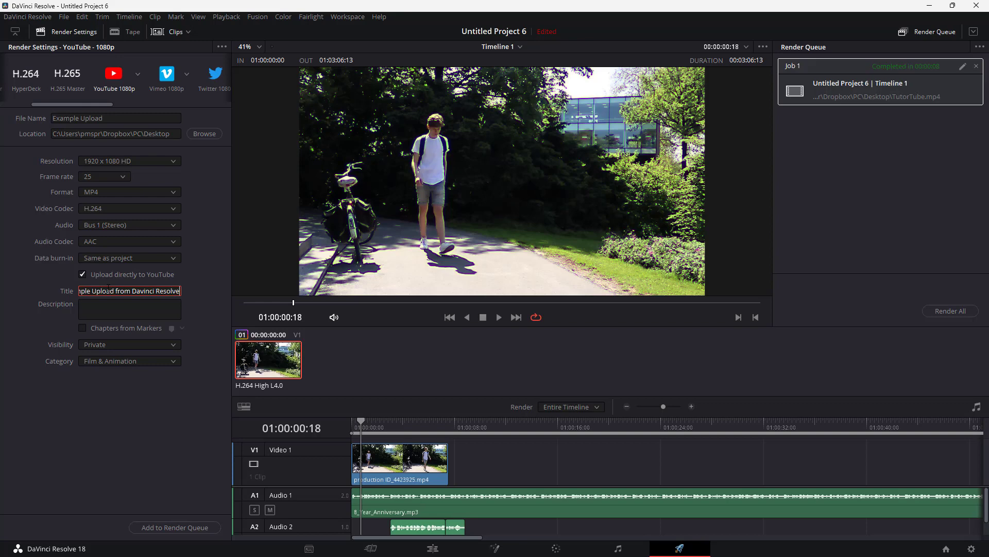
click(115, 312)
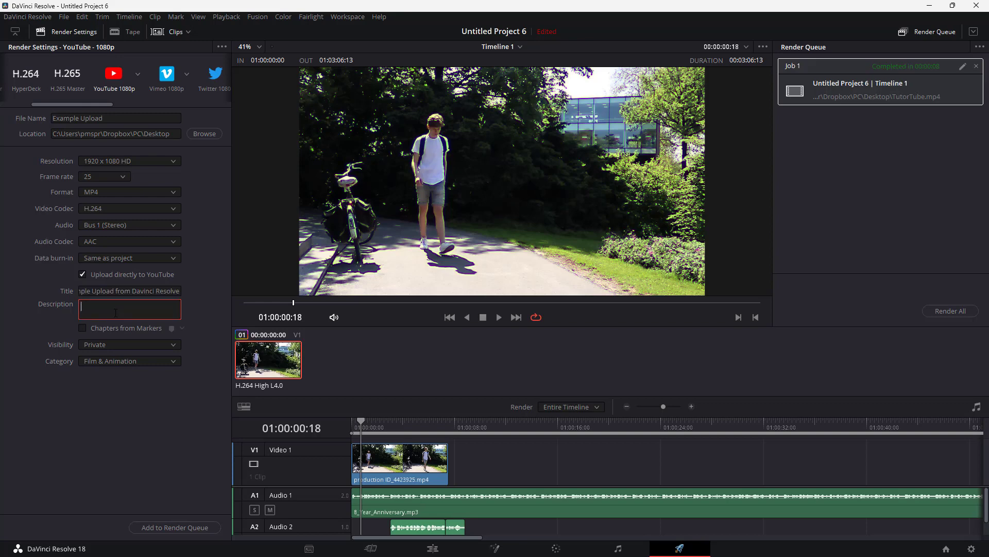
text(This is an example pr)
text(oject upload)
text(.)
Set the YouTube upload's visibility to Private and its category to Education
click(128, 330)
click(128, 344)
click(127, 358)
click(104, 361)
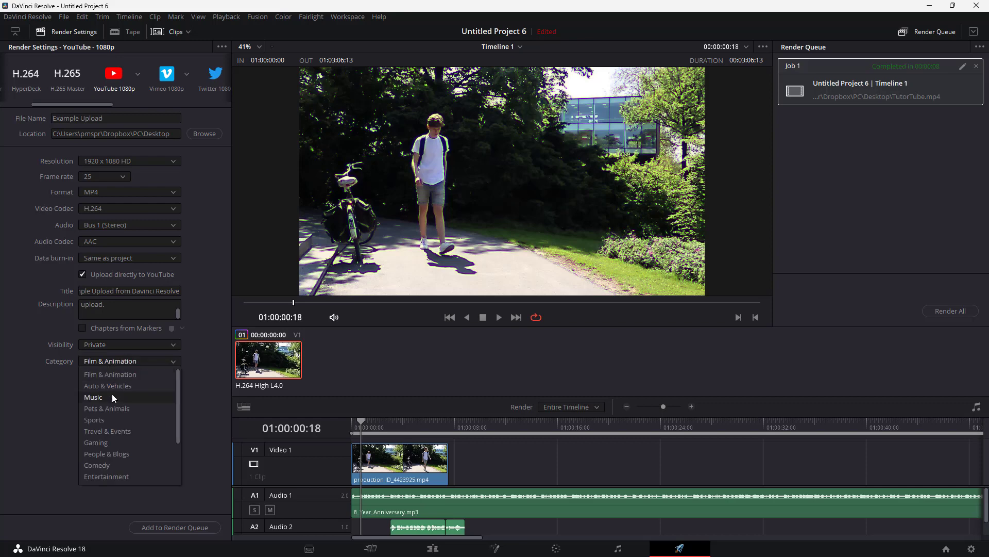
scroll(144, 429, down, 2)
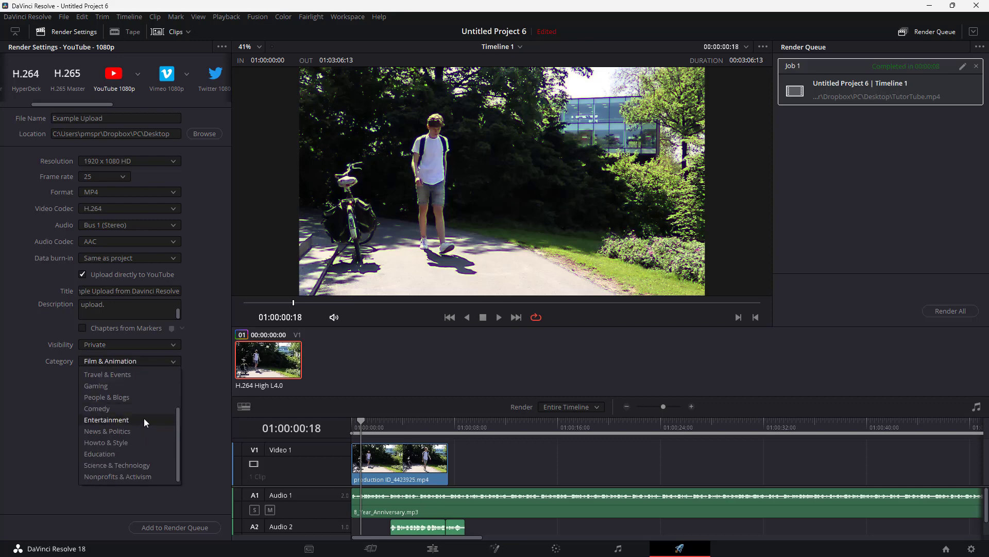
click(114, 454)
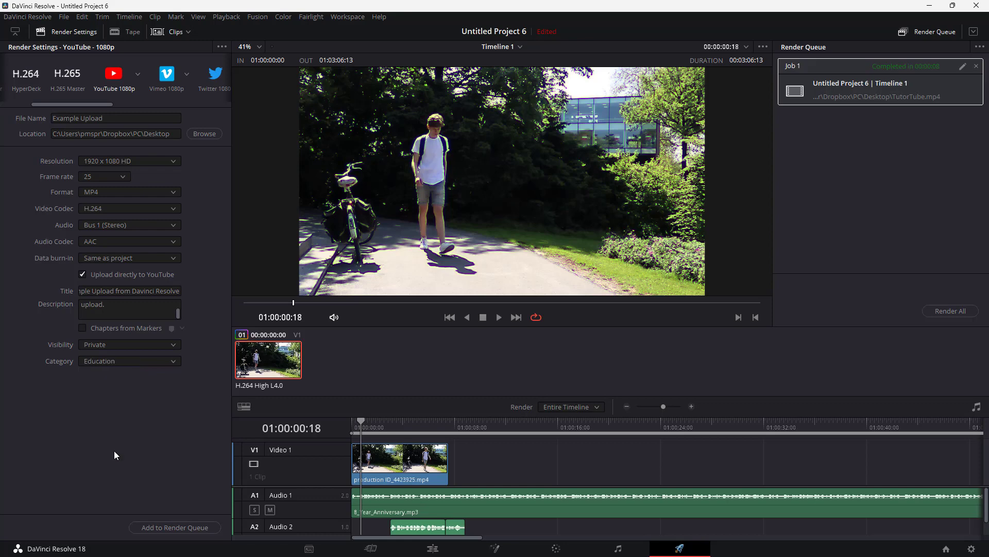
Add the Example Upload YouTube export to the render queue and remove the completed TutorTube.mp4 job
click(181, 525)
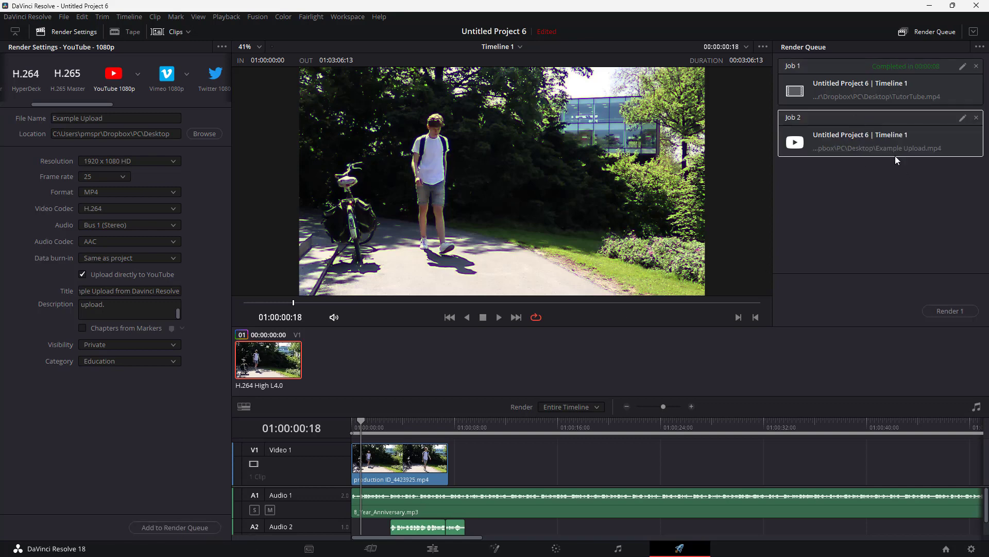
click(976, 67)
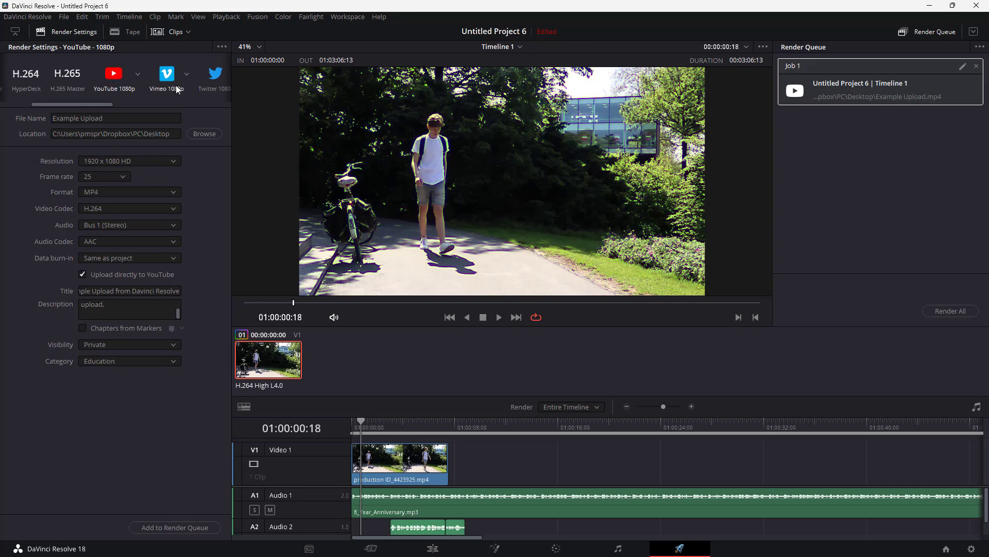
Start signing in to YouTube from the Internet Accounts section of the system preferences
click(40, 18)
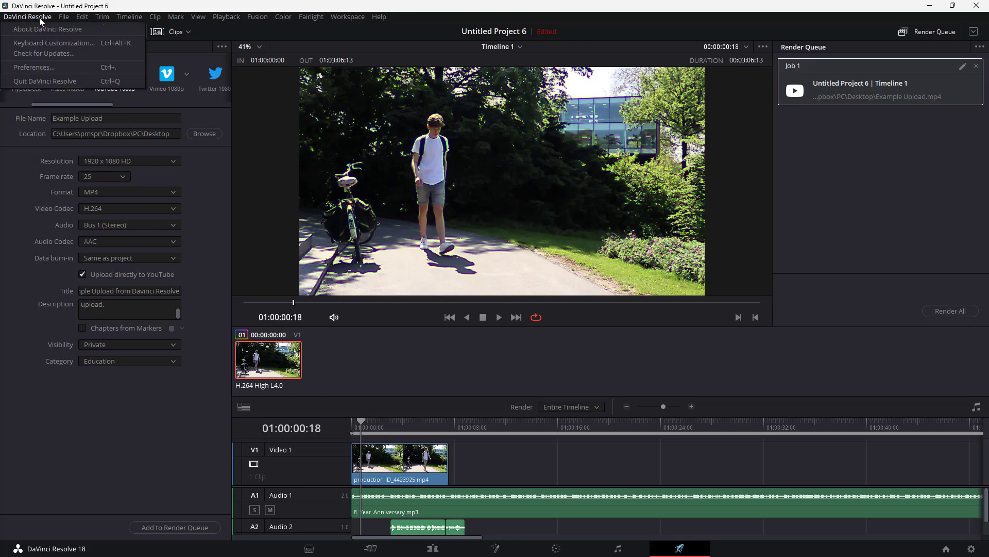
click(45, 67)
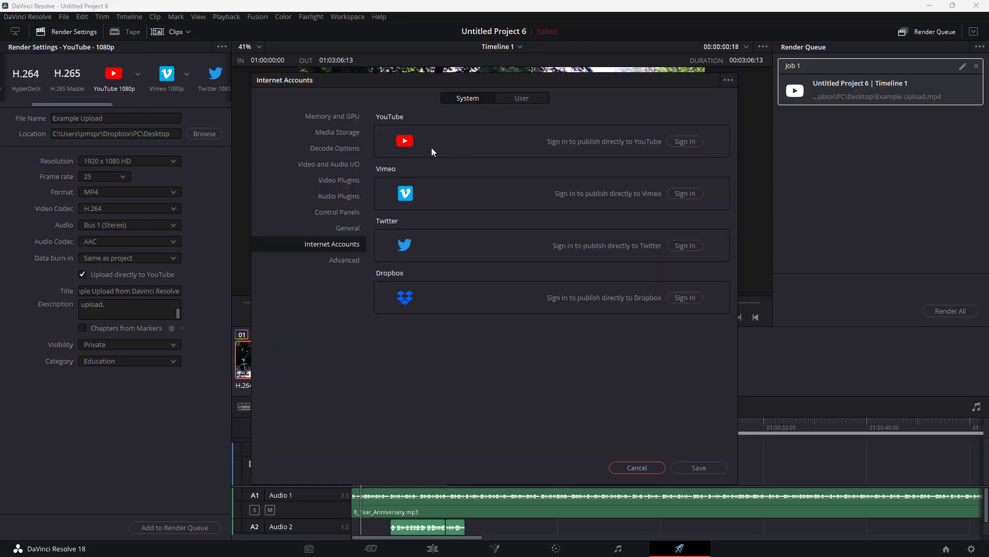
click(684, 141)
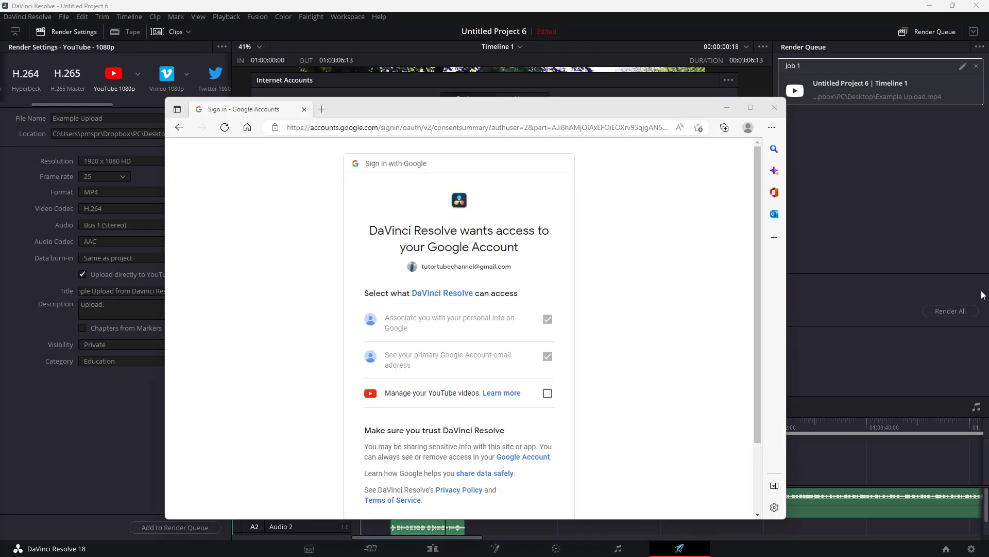
click(670, 205)
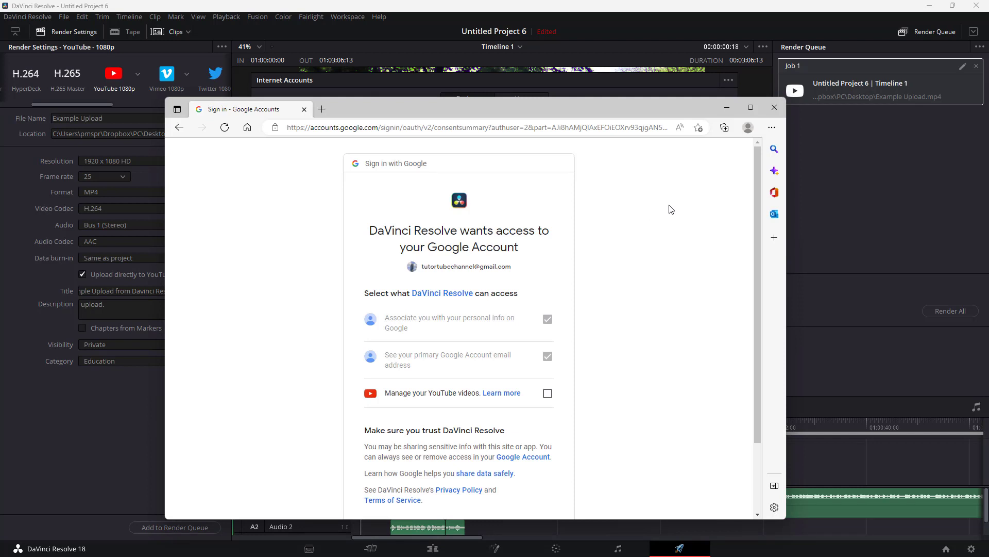
Grant DaVinci Resolve permission to manage YouTube videos on the Google account and continue the authorization
scroll(472, 357, down, 2)
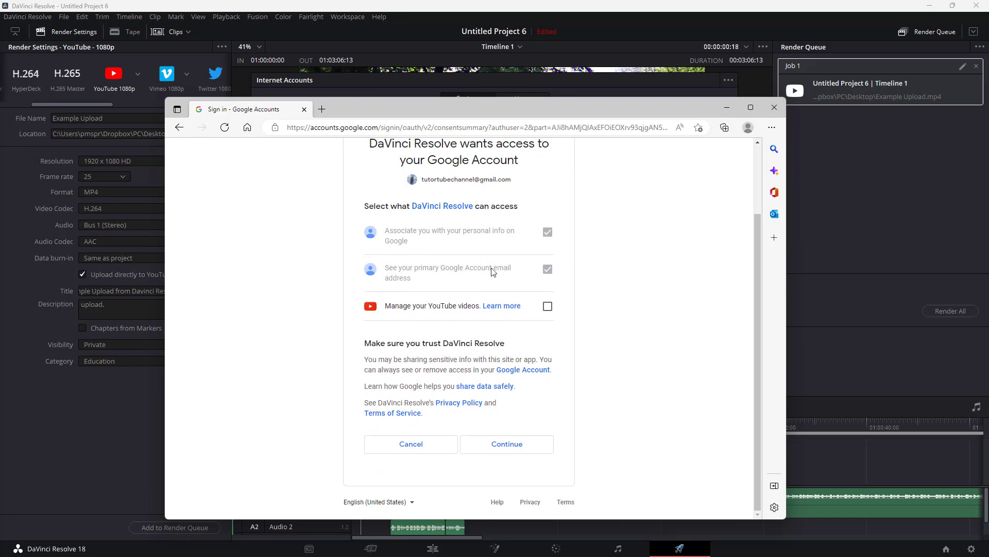
scroll(493, 272, up, 2)
scroll(492, 276, down, 2)
scroll(467, 291, up, 2)
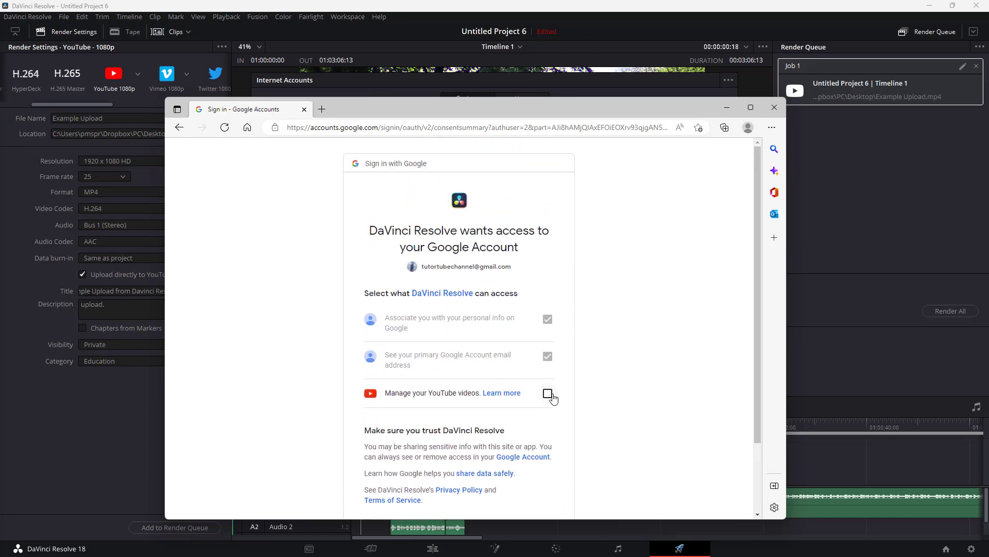
click(548, 393)
scroll(459, 332, down, 2)
scroll(510, 318, up, 2)
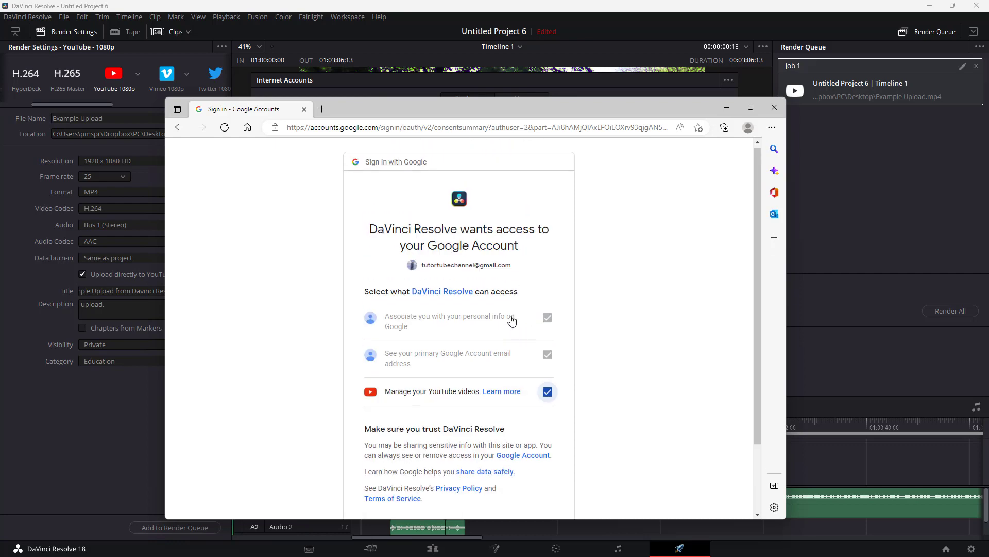
scroll(491, 291, down, 2)
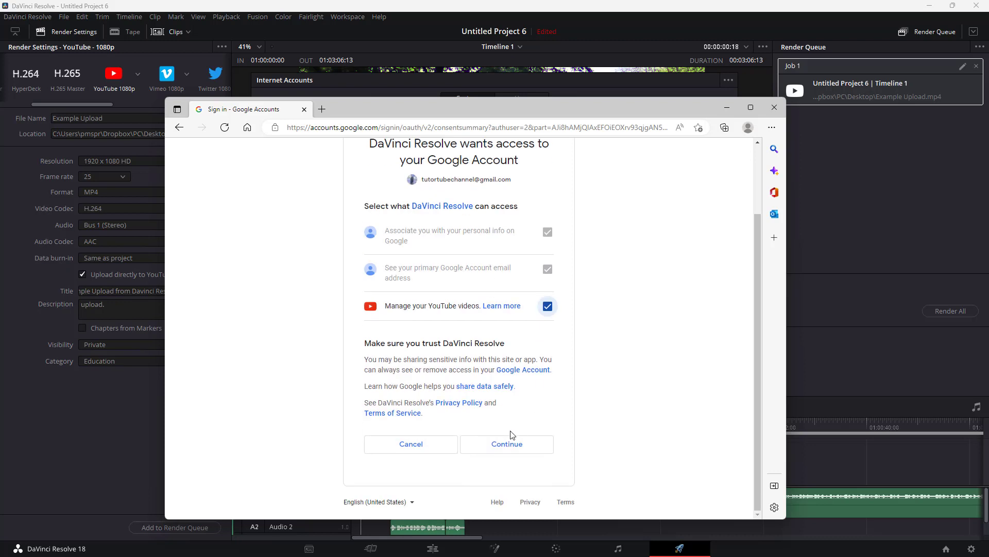
click(505, 446)
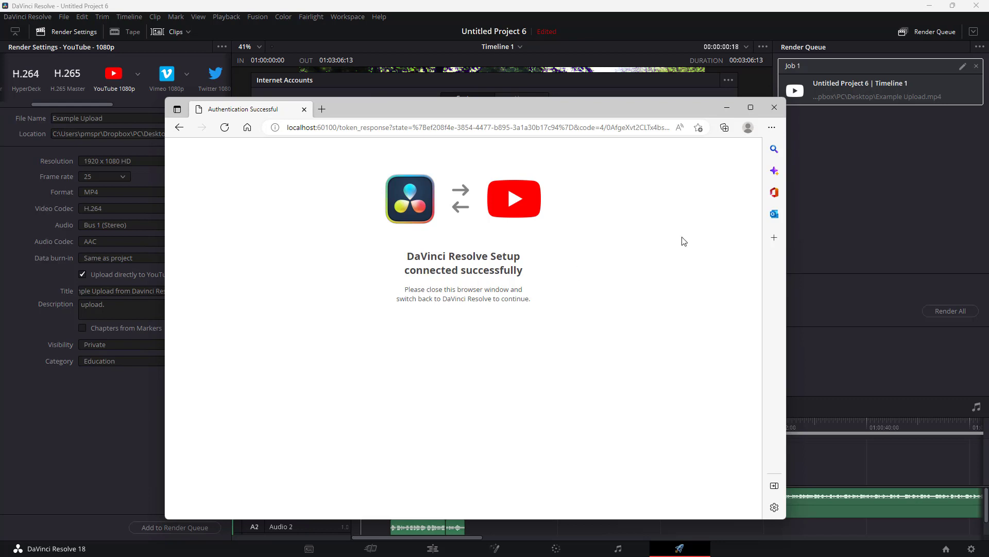
Close the browser, save the Internet Accounts preferences and render all jobs in the queue
click(774, 107)
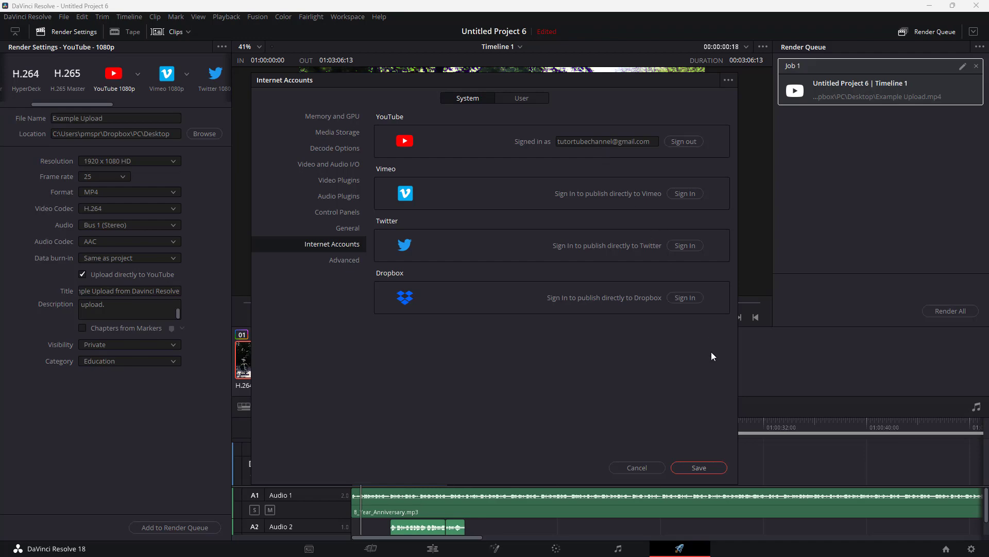
click(705, 471)
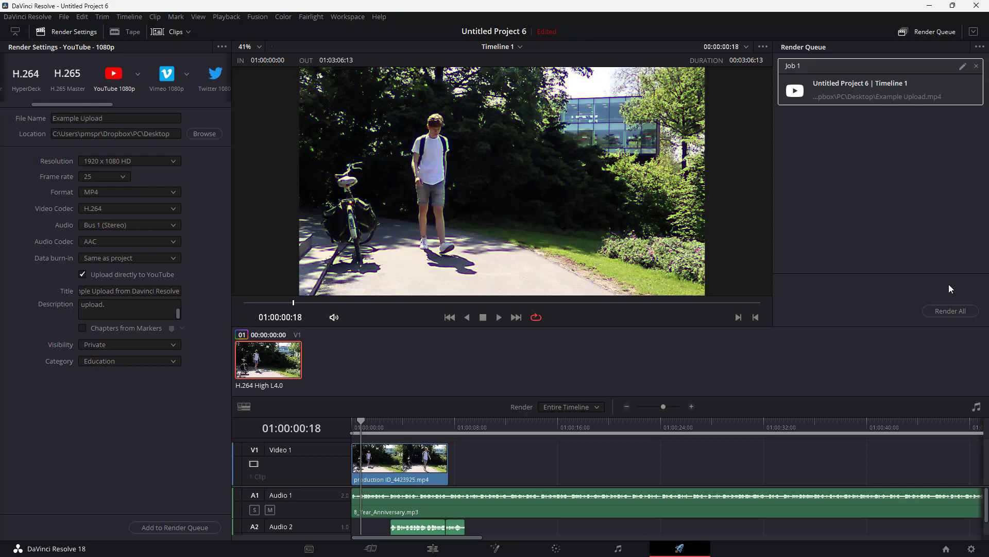
click(952, 313)
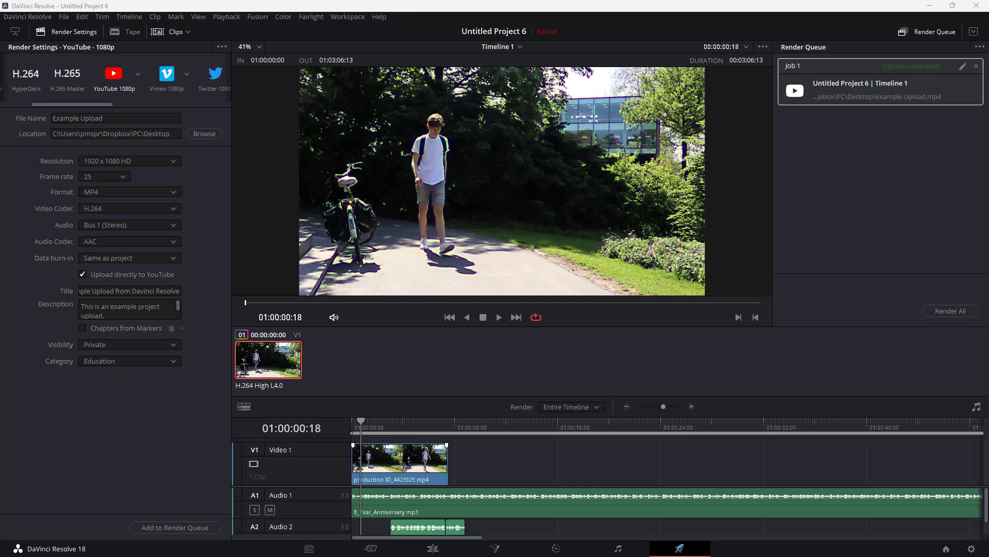
Switch to YouTube Studio in the browser and check the processing status of the Example Upload from Davinci Resolve video
drag(988, 186, 367, 85)
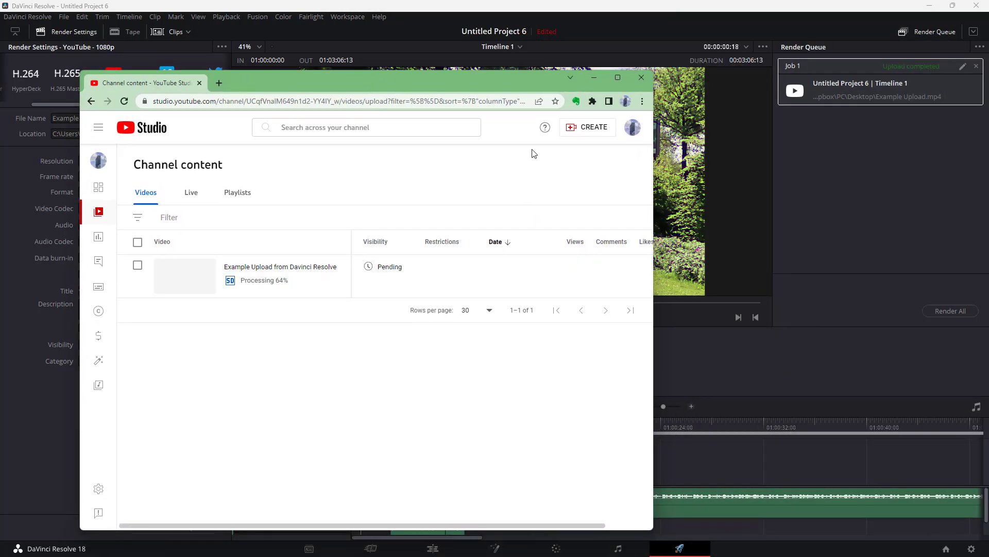
click(618, 80)
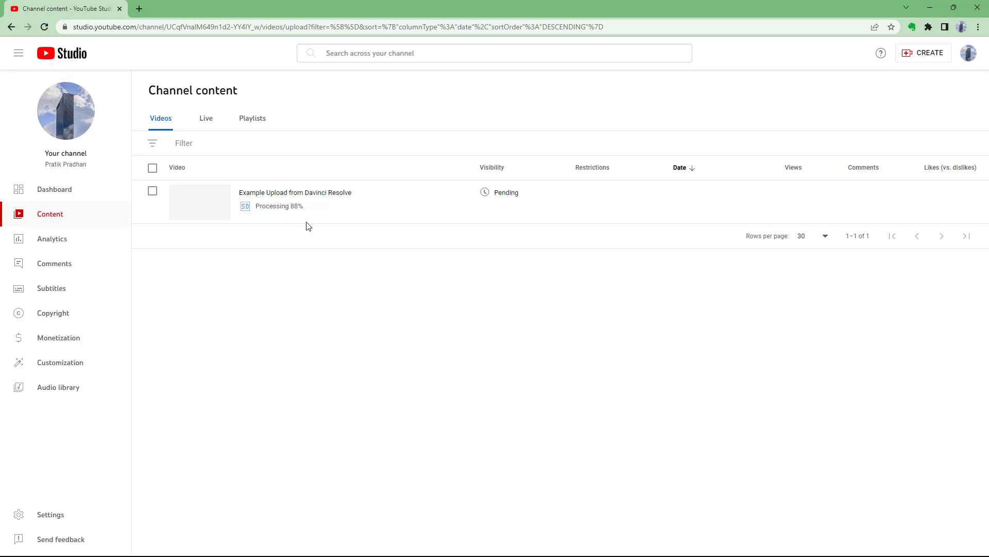
double_click(304, 11)
drag(407, 246, 497, 351)
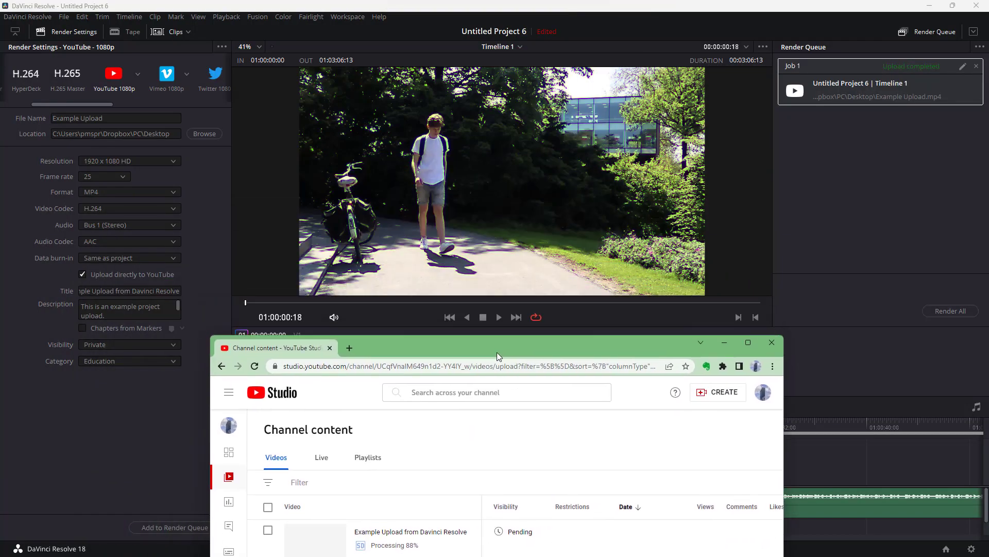